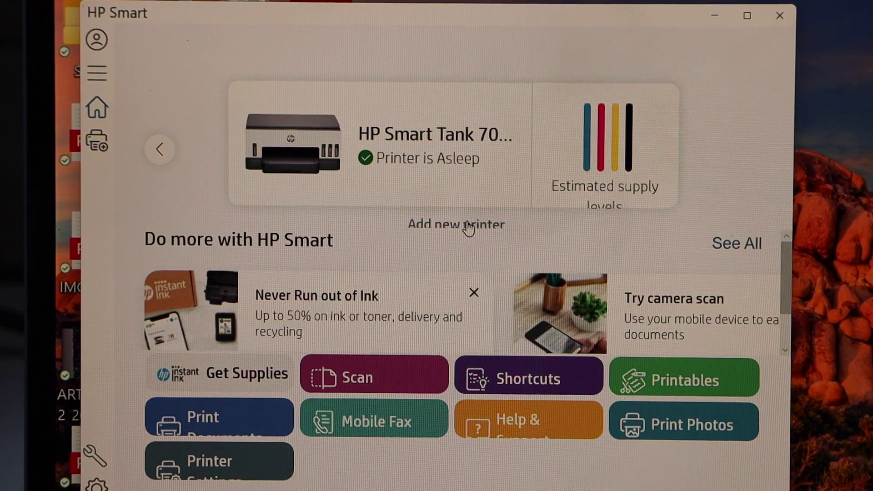
Step: Start adding a new printer from the HP Smart home screen
click(471, 226)
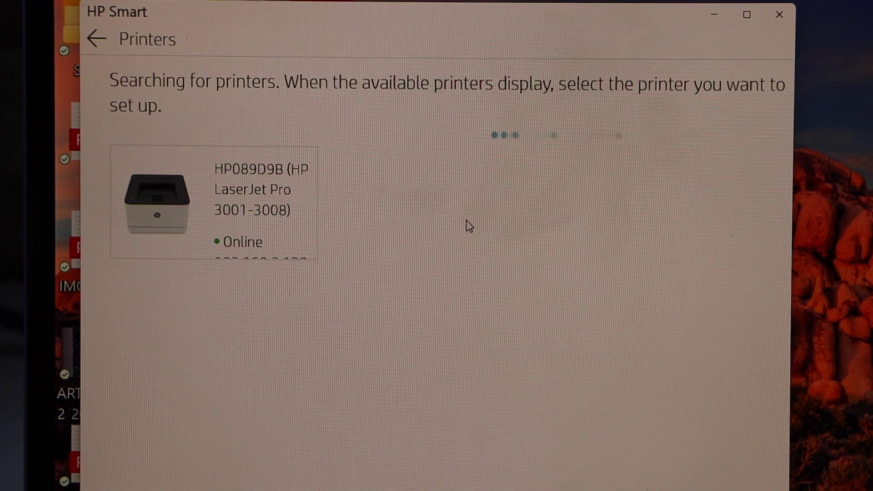
Step: Set up HP089D9B (HP LaserJet Pro 3001-3008) and acknowledge the installed driver
click(255, 211)
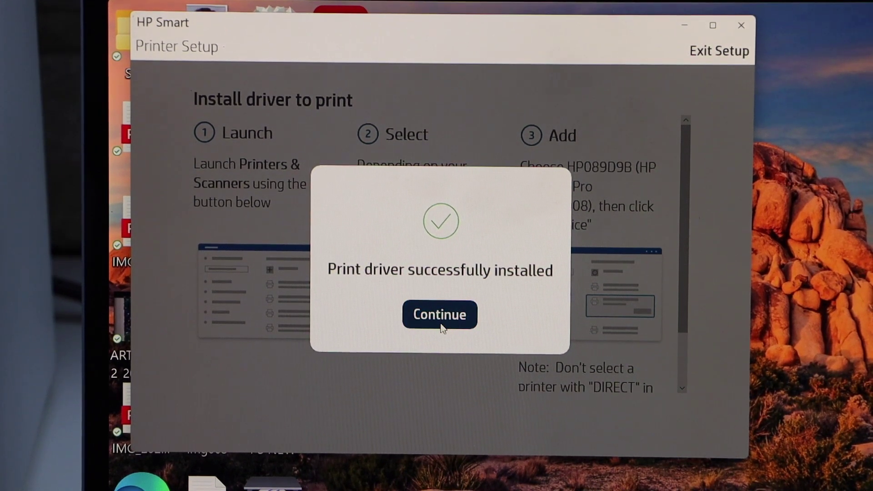
click(441, 326)
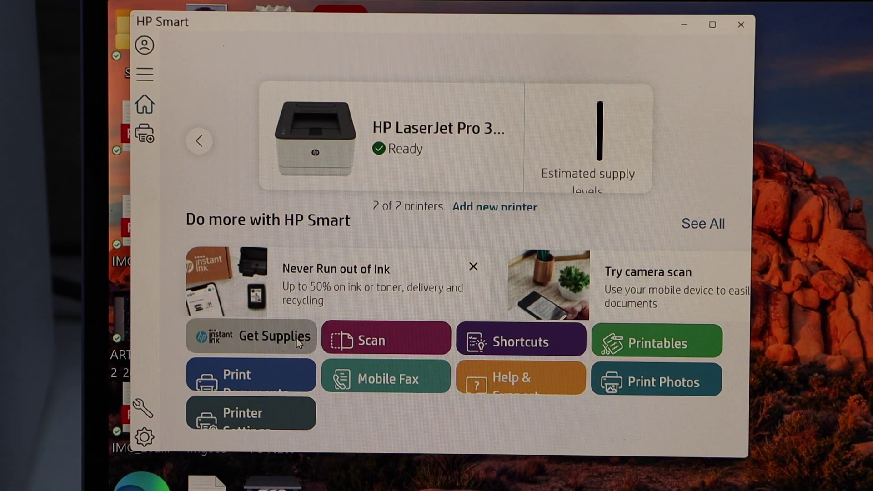
Step: Start printing a PDF document from the Print Documents tile
click(270, 374)
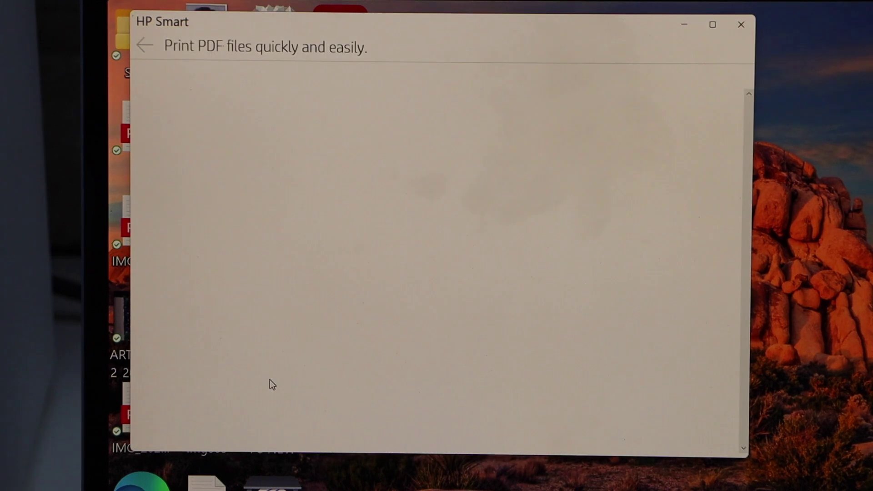
scroll(377, 209, right, 2)
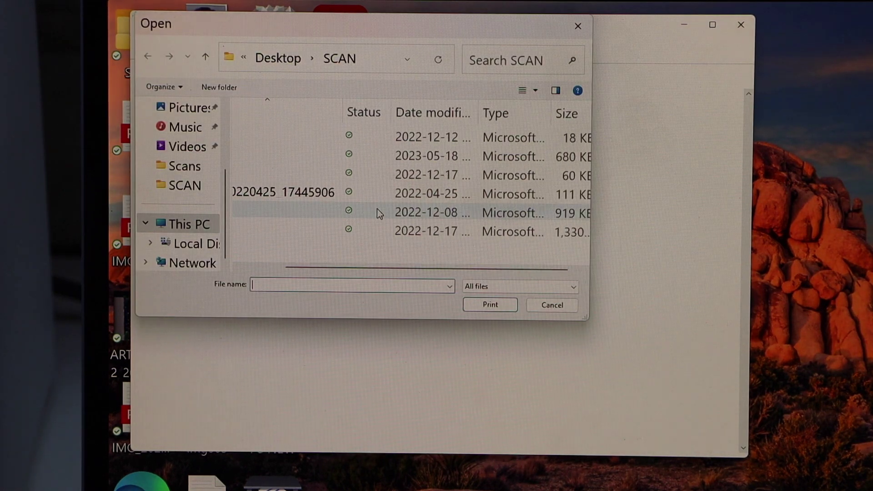
Step: Open a PDF from the Desktop SCAN folder to preview it
double_click(348, 193)
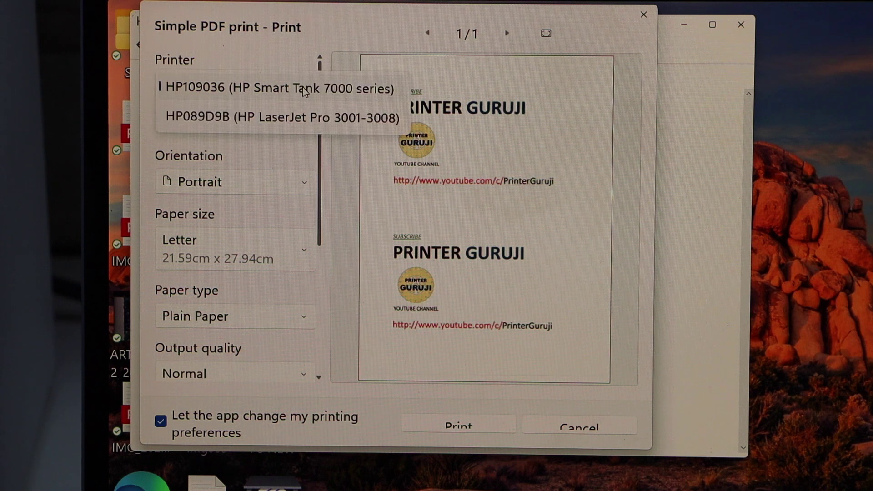
Step: Choose HP089D9B (HP LaserJet Pro 3001-3008) as the print destination
click(335, 118)
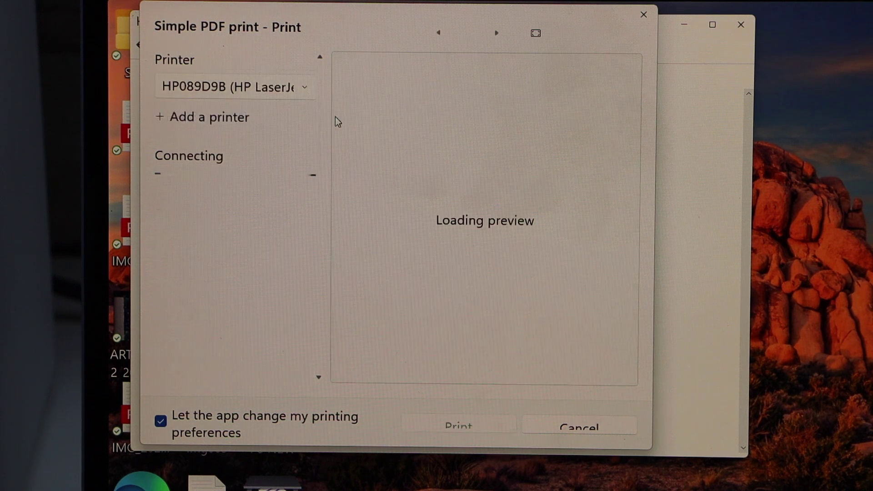